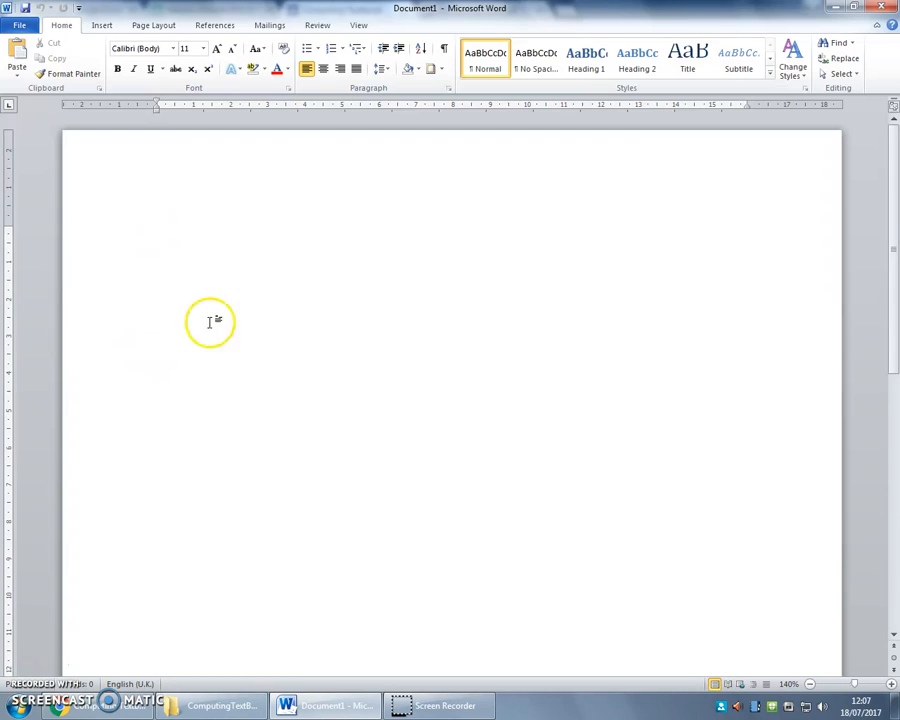
Start a mail merge of the Letters type in the blank document.
click(269, 27)
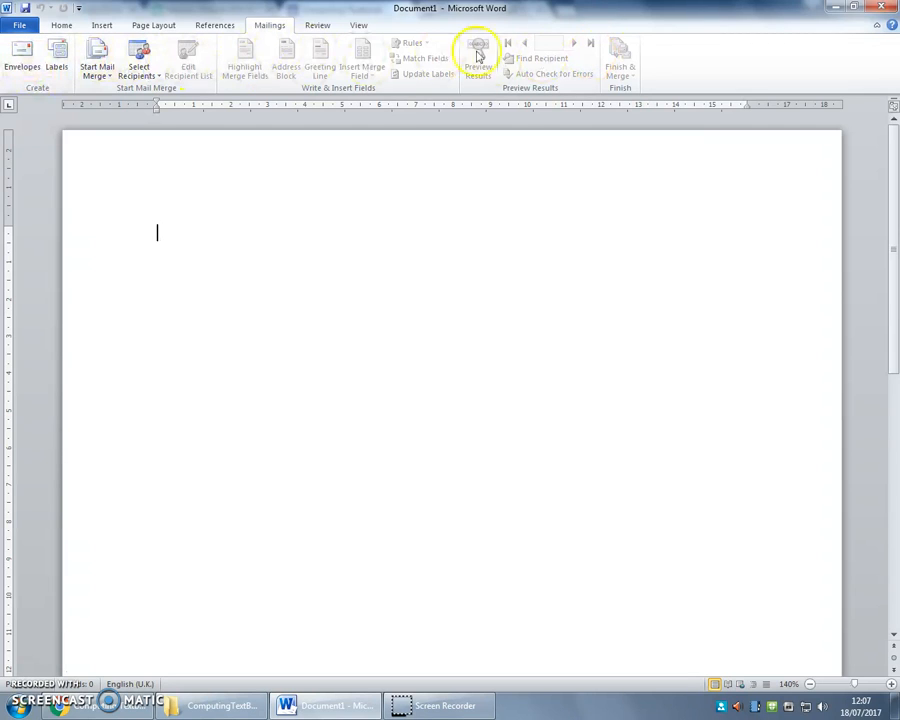
click(103, 58)
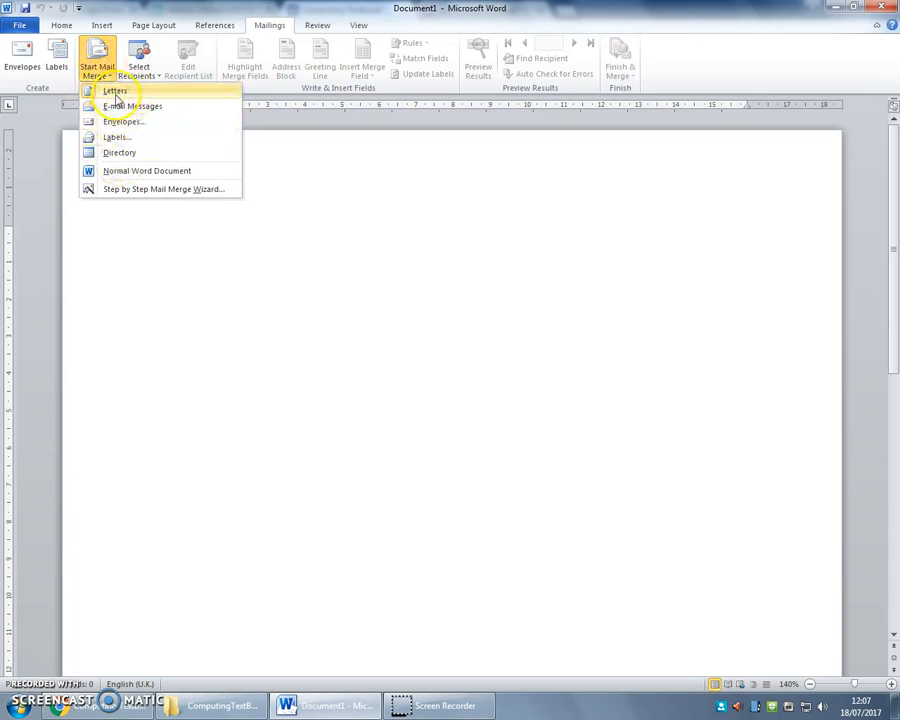
click(114, 93)
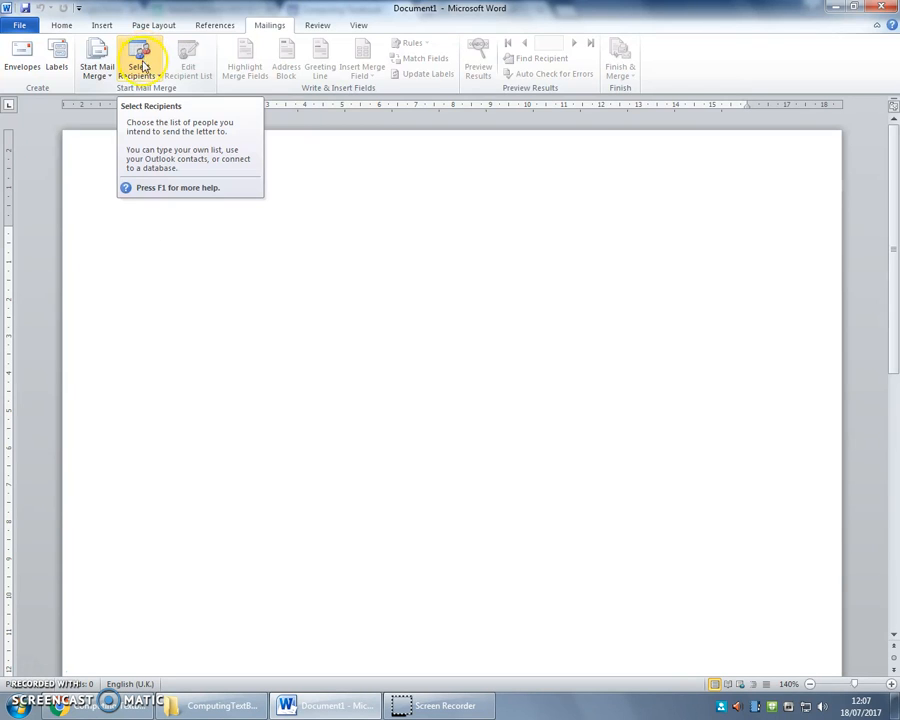
Use the existing ClientList file from My Work > Admin > ComputingTextBook > 9_2 as the recipient list, with its Sheet1$ table and column headers.
click(145, 72)
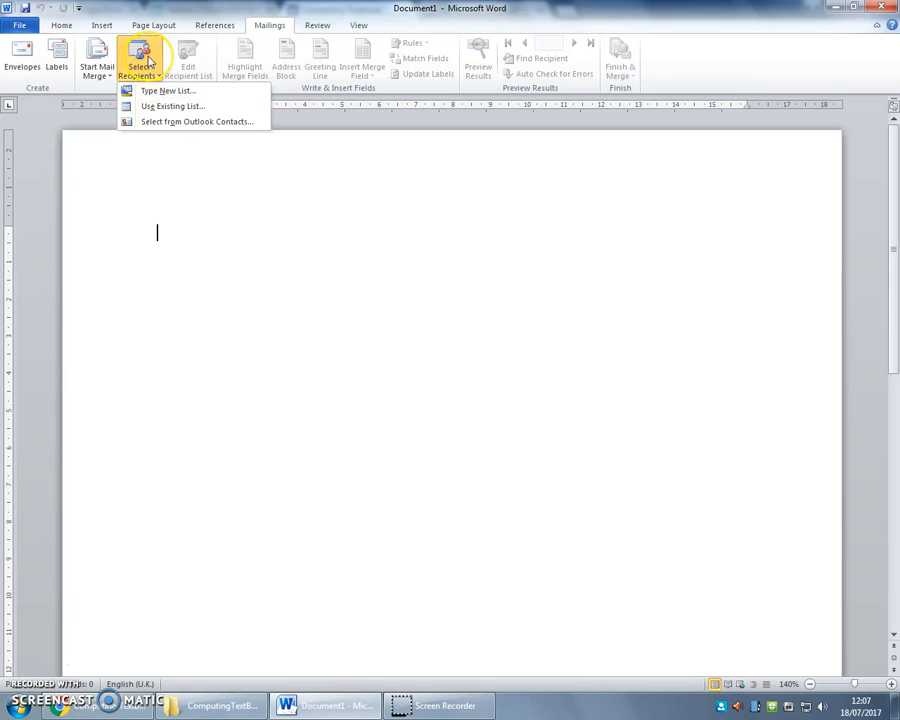
click(140, 105)
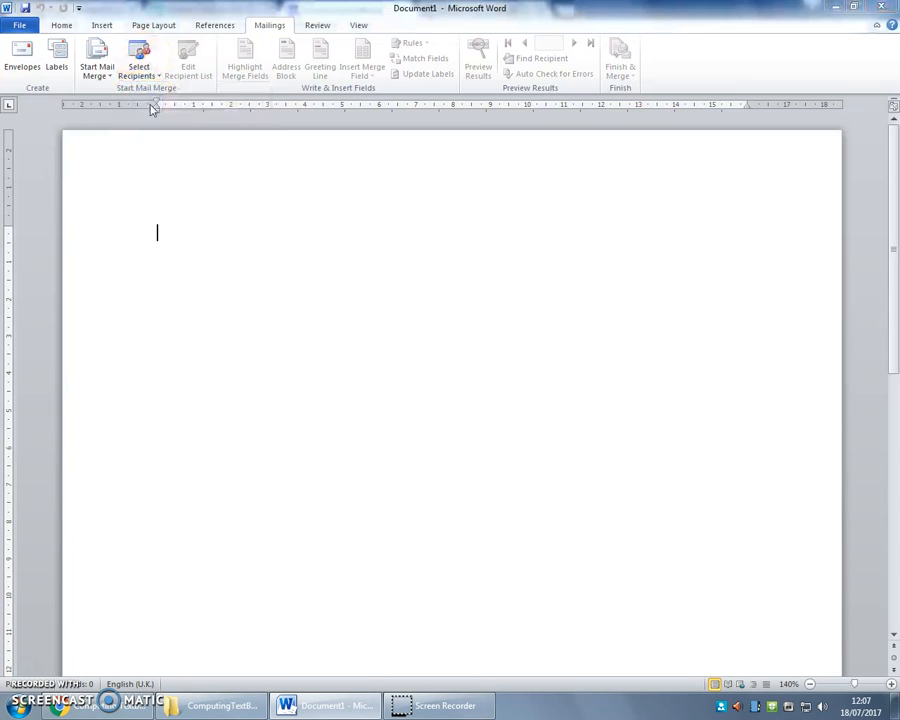
click(56, 126)
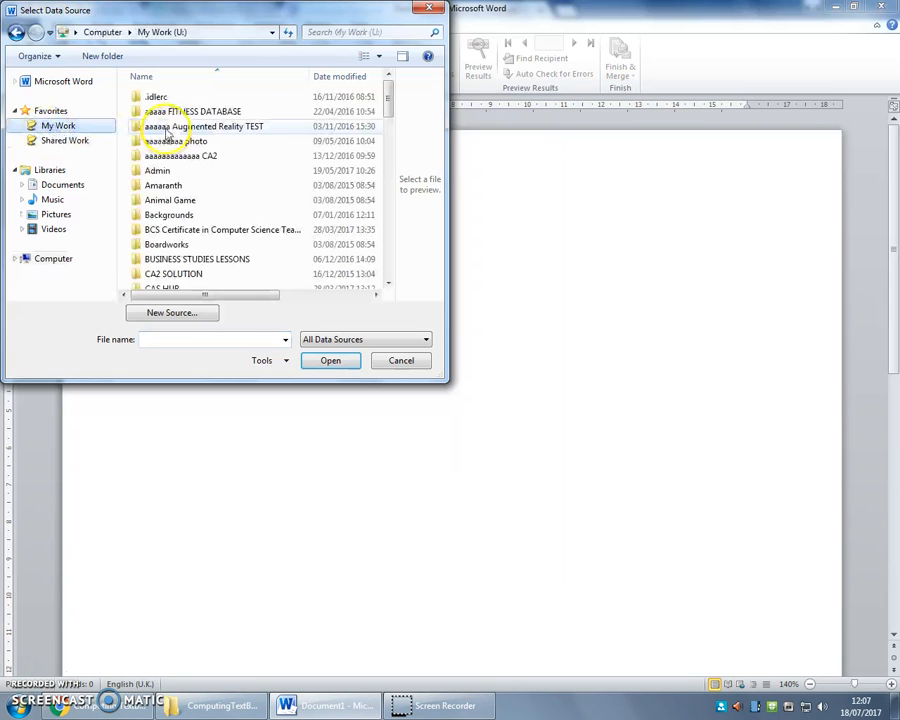
double_click(162, 171)
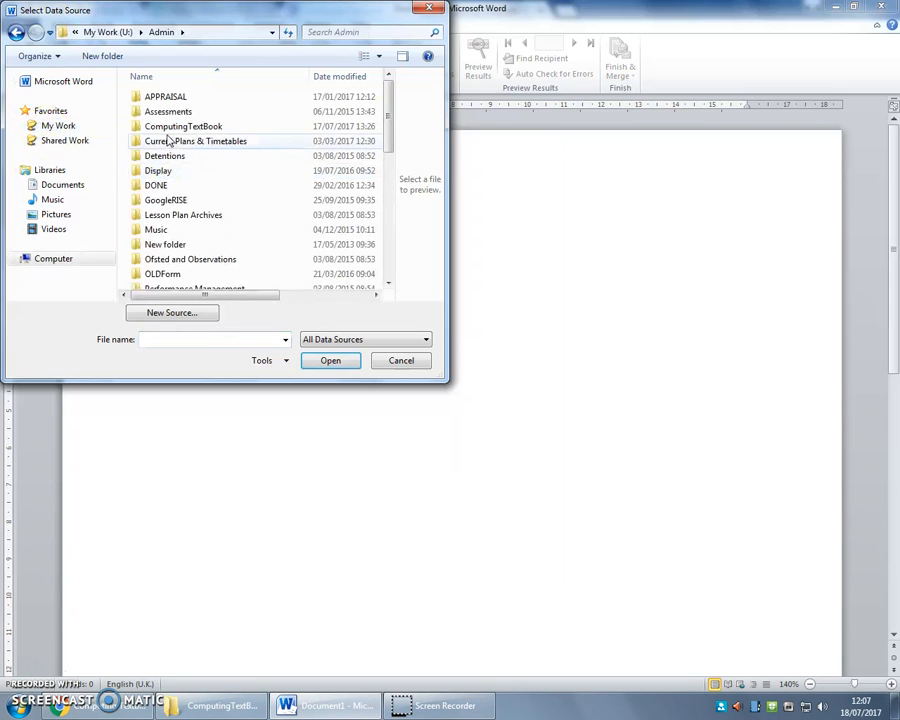
double_click(167, 125)
click(158, 156)
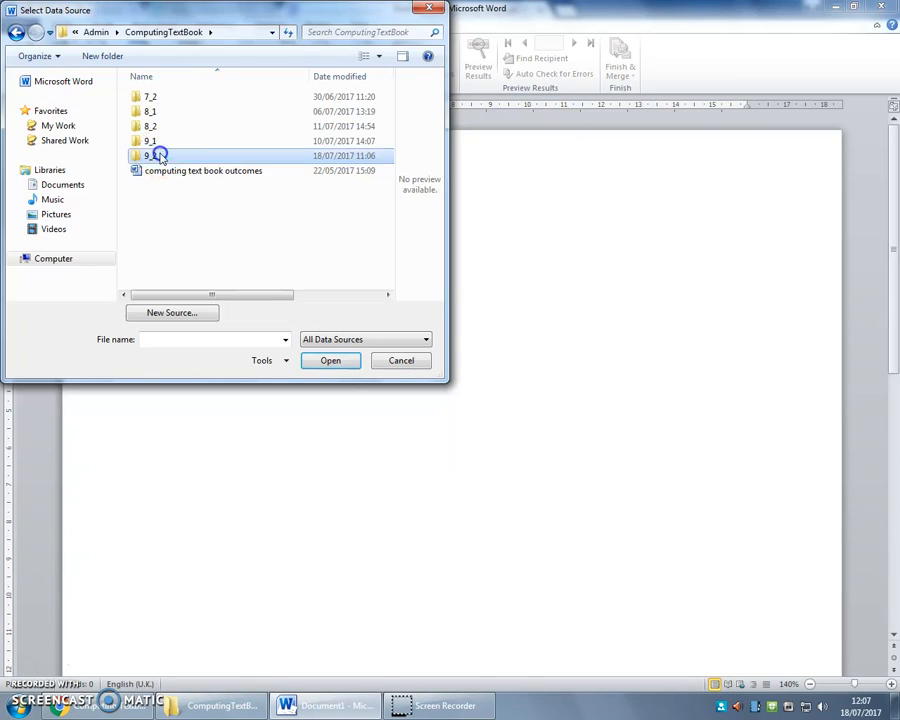
double_click(158, 156)
click(152, 98)
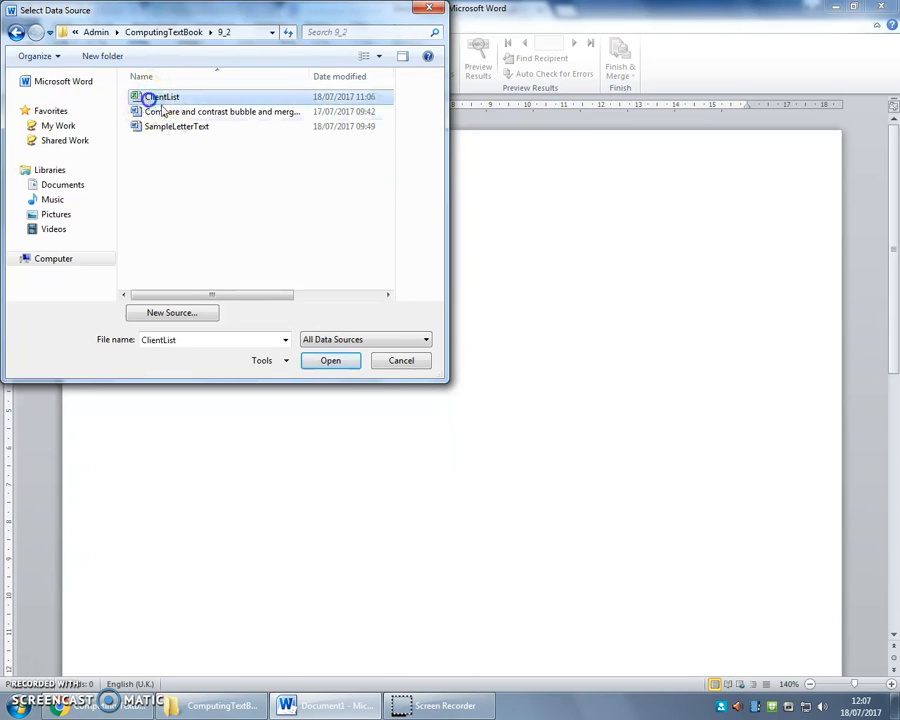
click(330, 361)
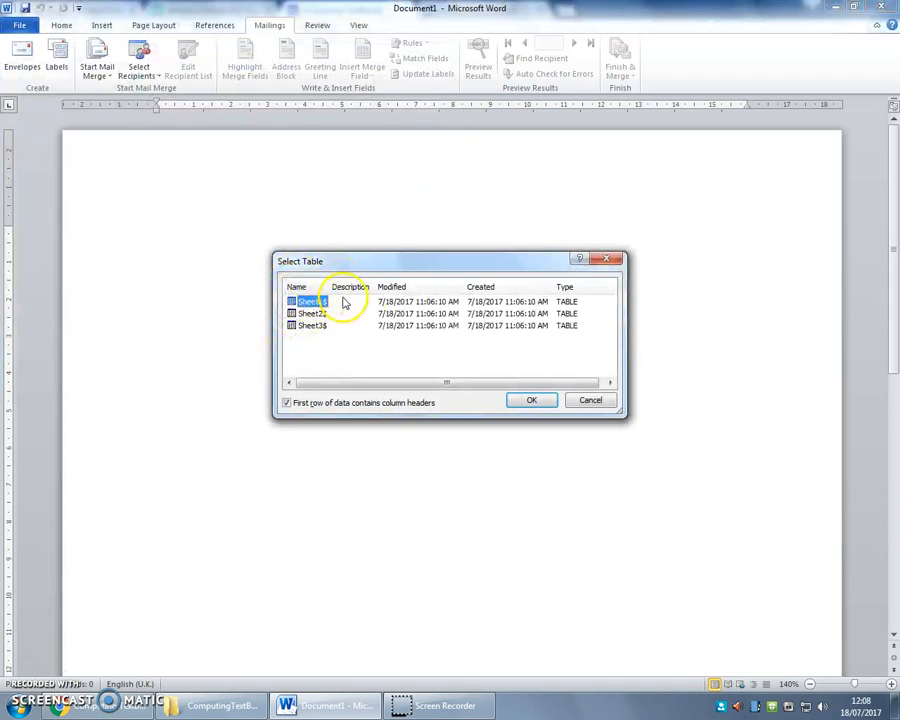
click(533, 399)
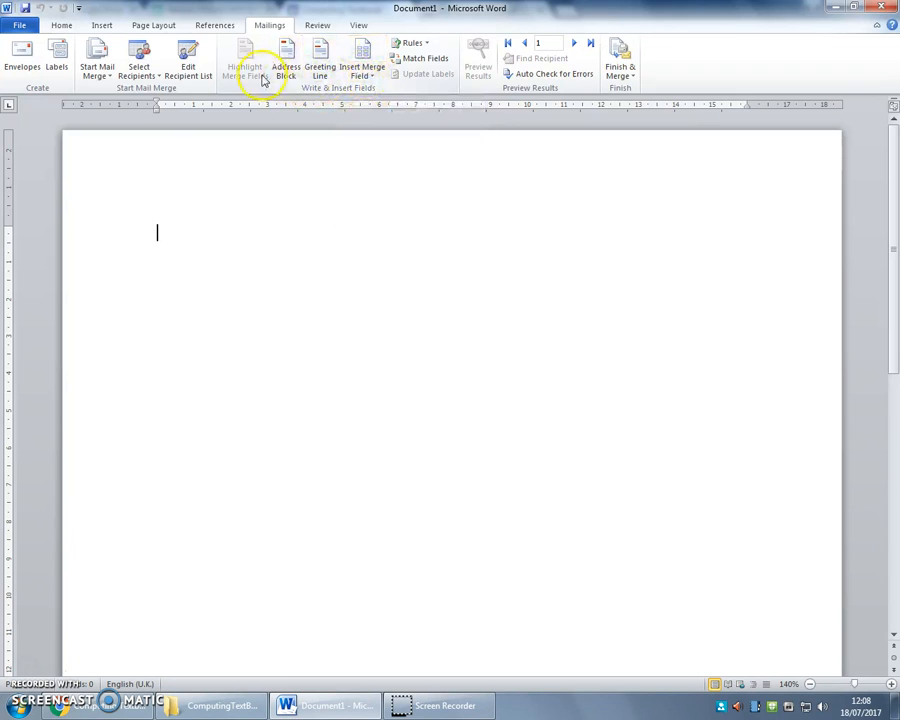
Insert the merge fields Address_Line_1, Address_Line_2 and Post_Code on separate lines as the address block.
click(364, 76)
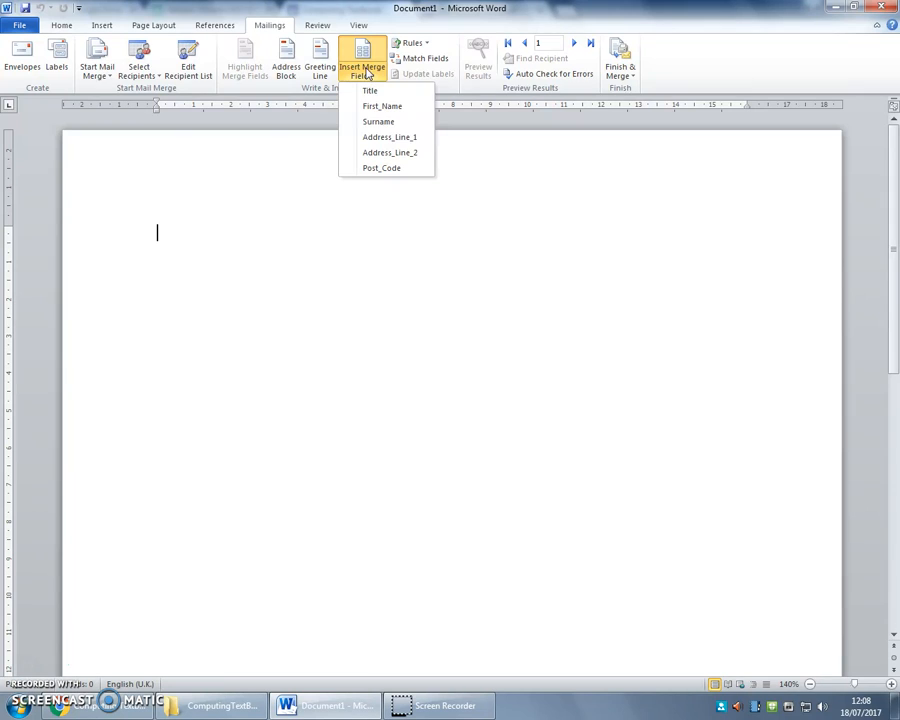
click(366, 137)
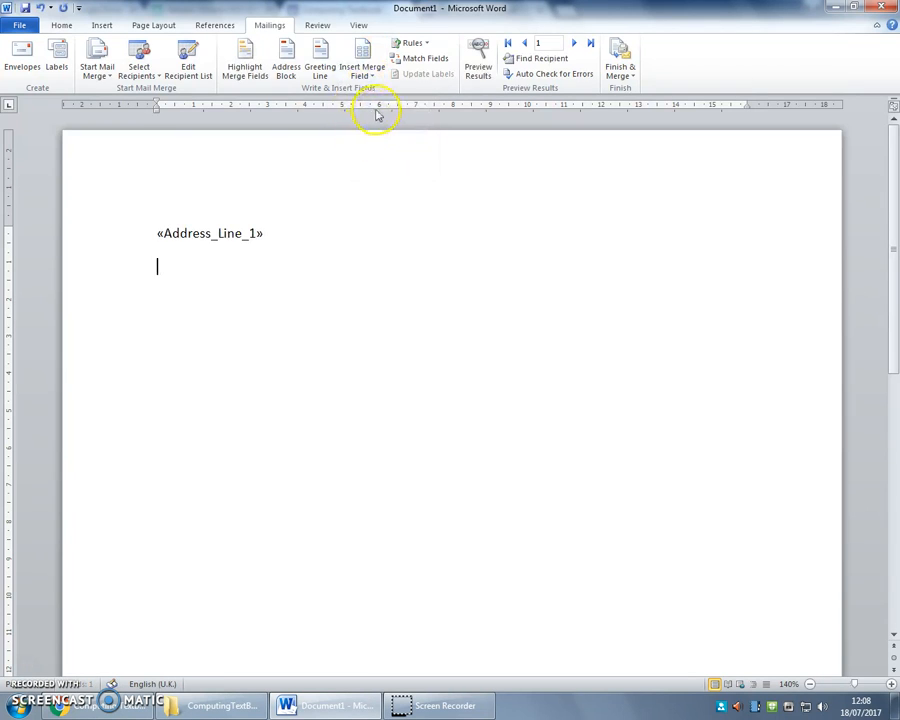
click(362, 70)
click(400, 152)
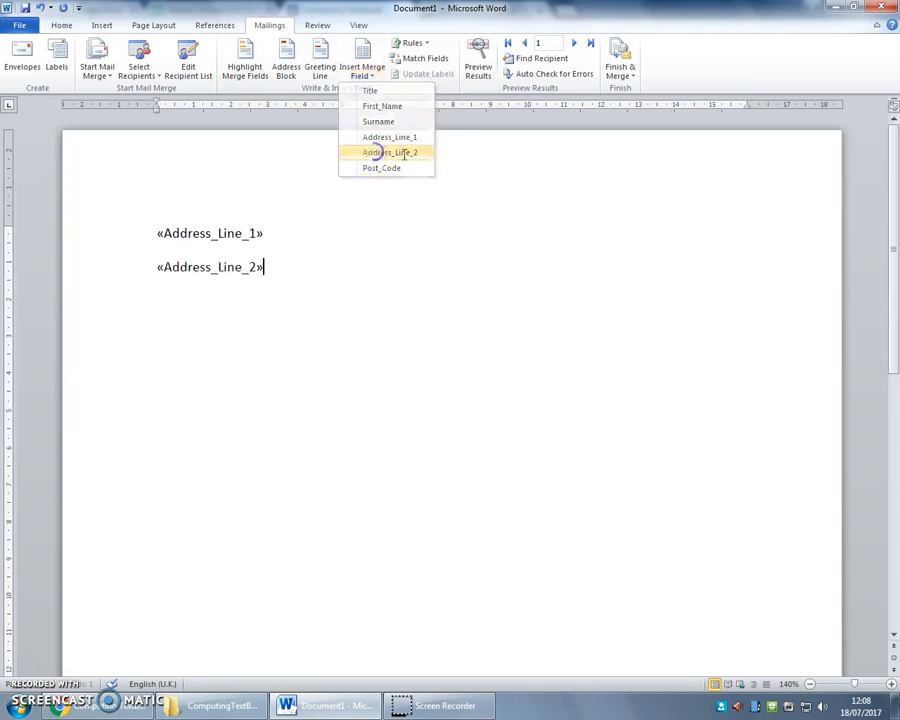
key(Return)
click(362, 66)
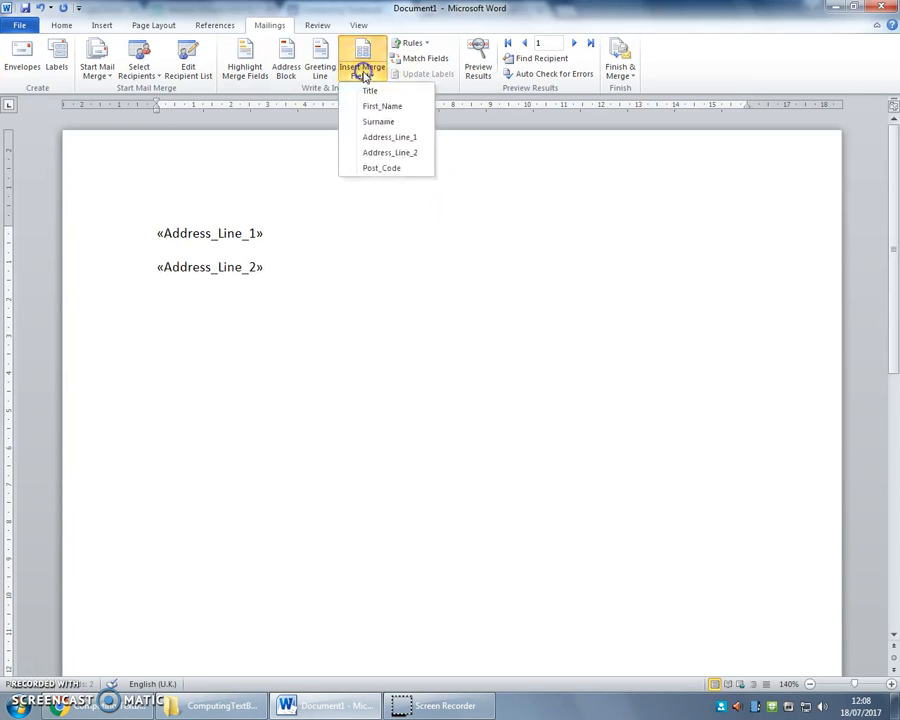
click(372, 168)
key(Return)
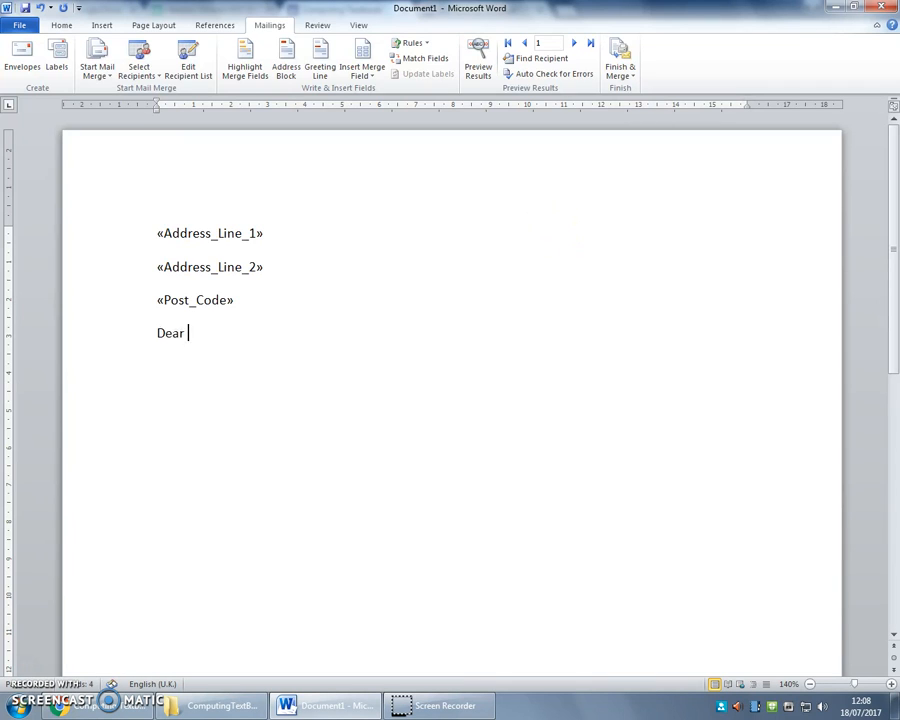
Build the salutation under the post code as "Dear" followed by the Title and Surname merge fields, separated by a space.
click(365, 66)
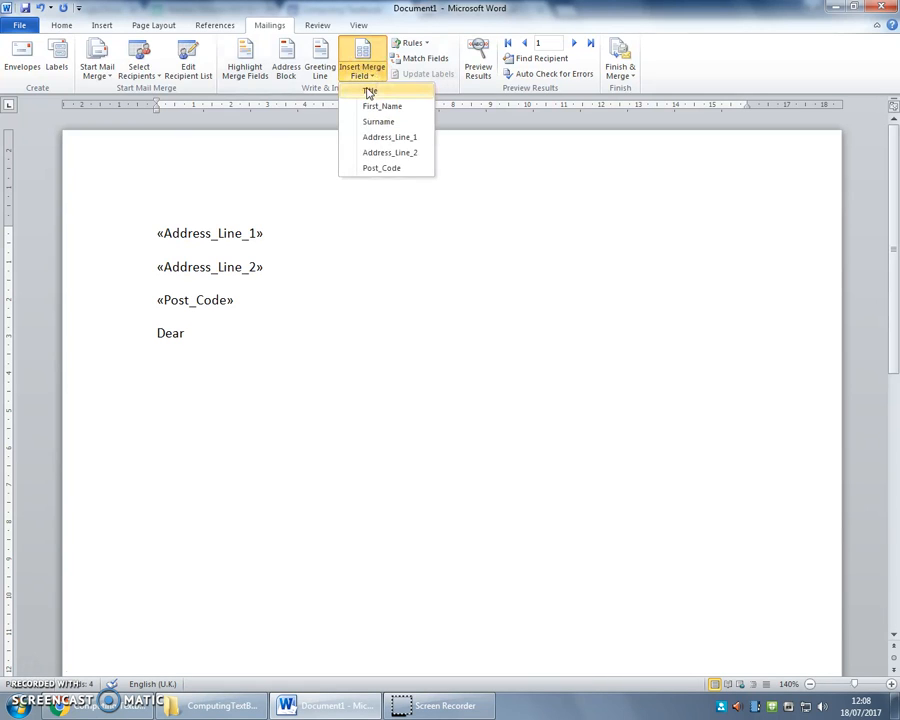
click(368, 91)
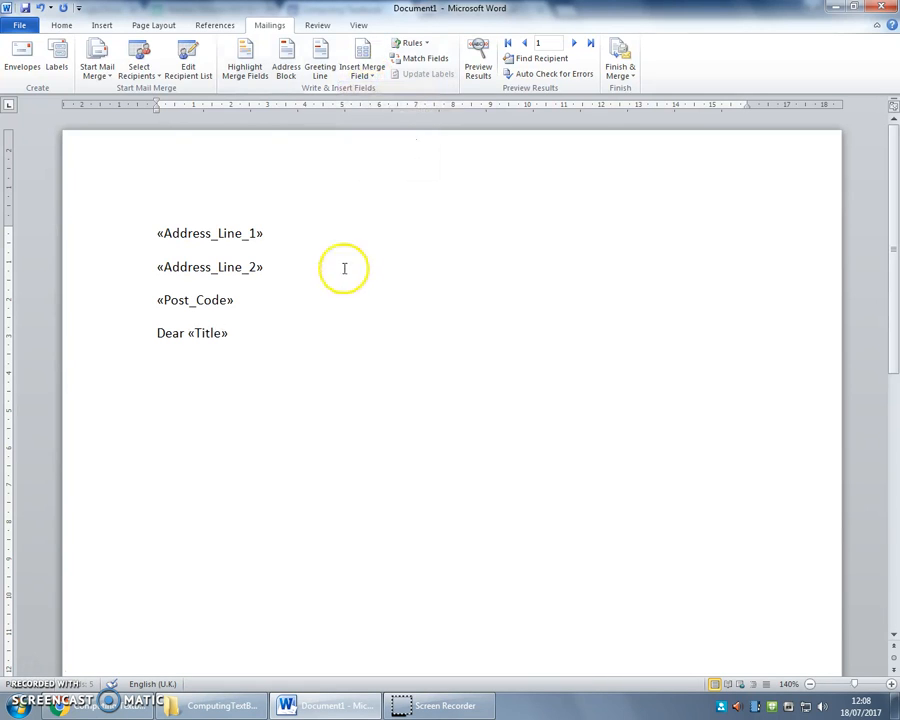
click(367, 78)
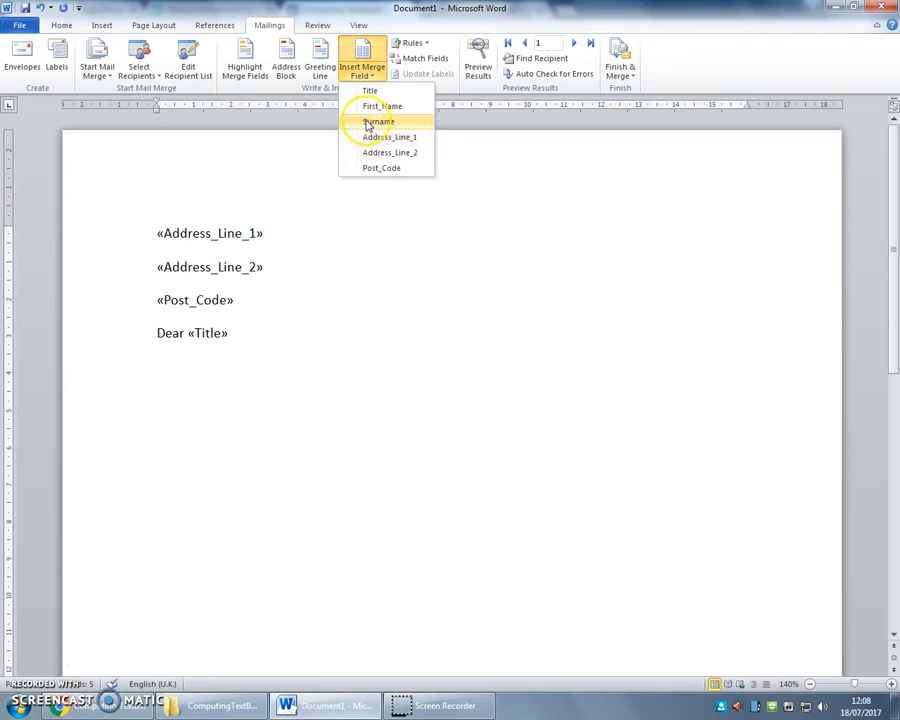
click(368, 122)
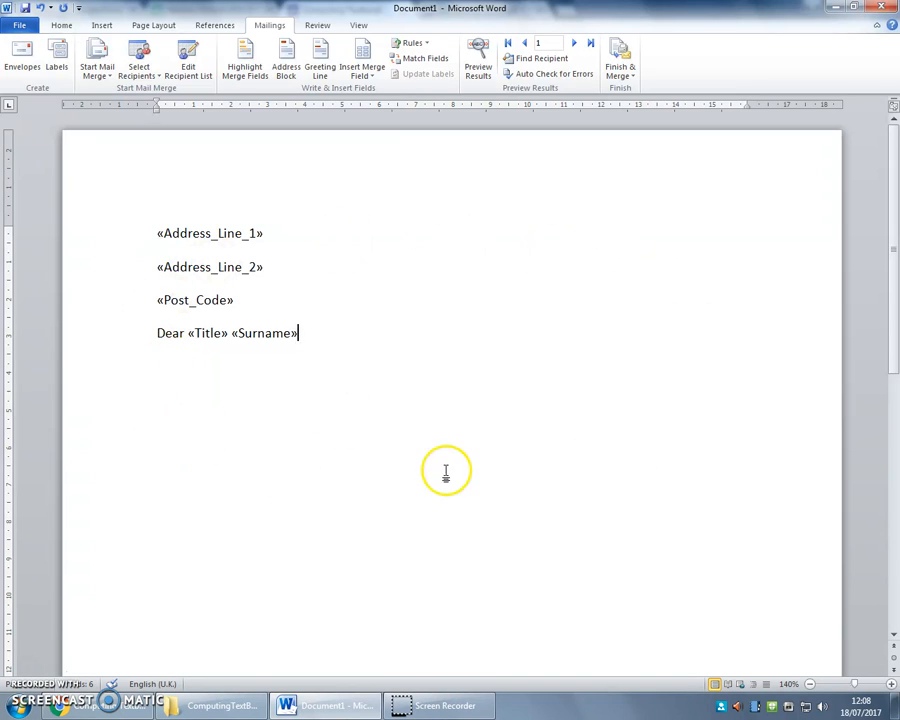
drag(160, 233, 253, 230)
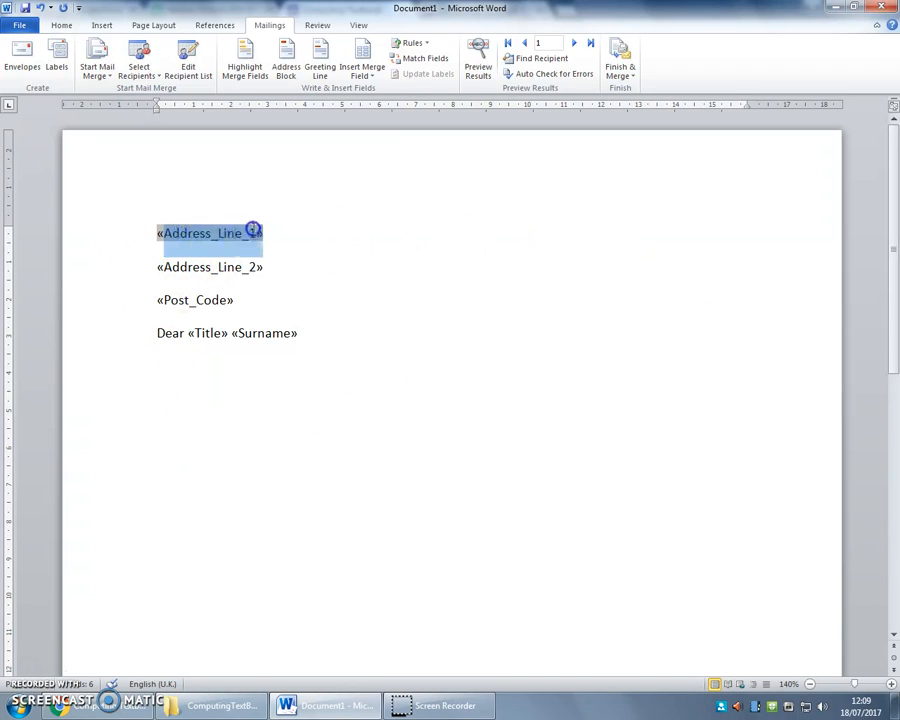
drag(160, 266, 262, 267)
drag(161, 300, 233, 299)
drag(187, 333, 340, 328)
End the salutation with a comma and add a line of placeholder body text beneath it.
click(338, 327)
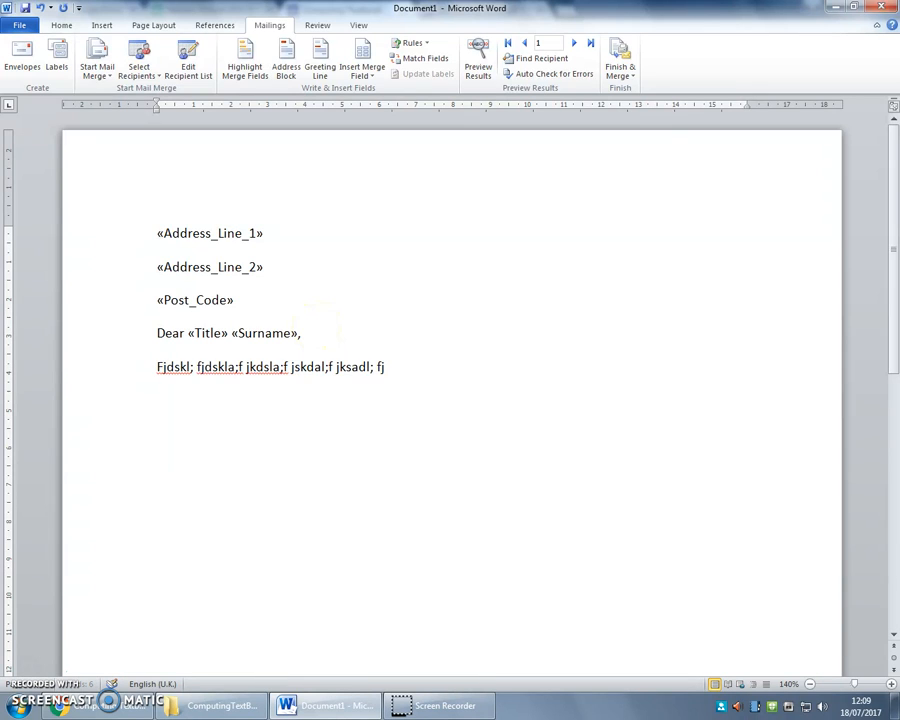
text(klas; fjkdsl;a fjkl;sd)
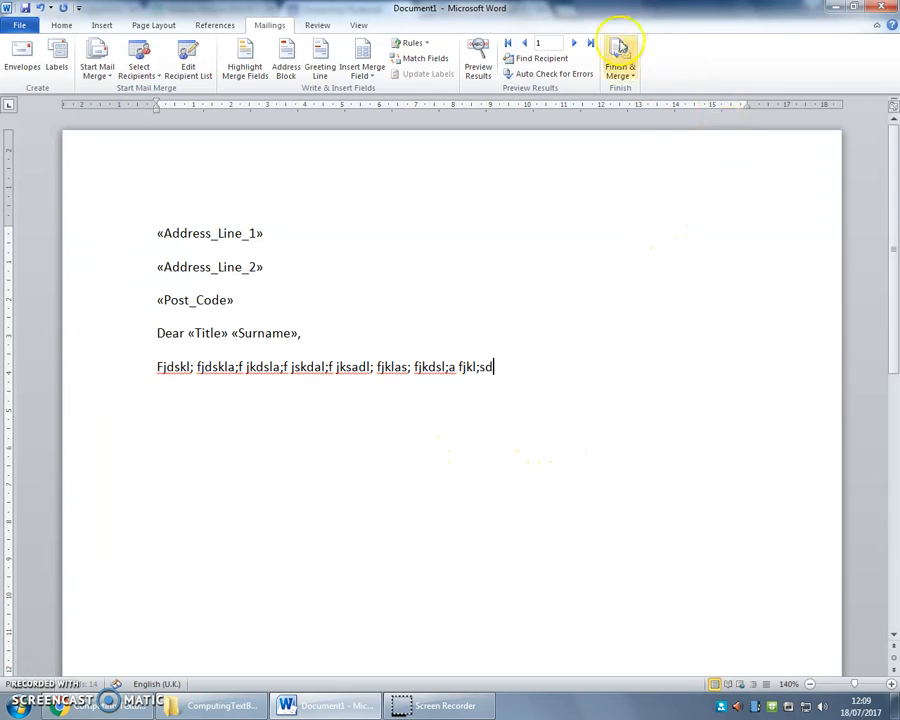
Preview the merge results, step through the first four recipients and return to the first record.
click(478, 60)
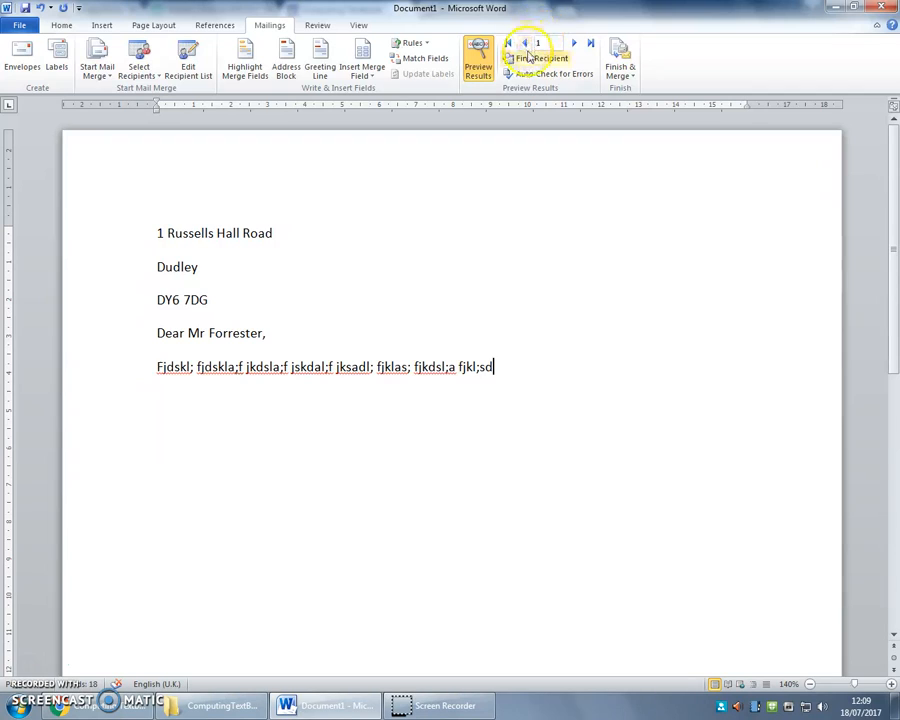
click(575, 43)
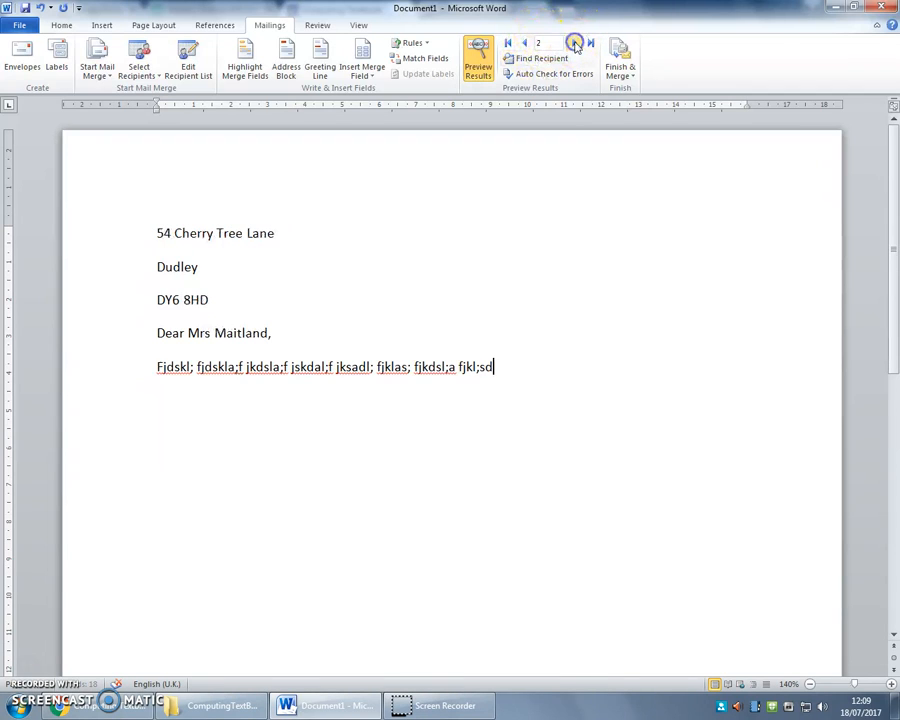
click(575, 43)
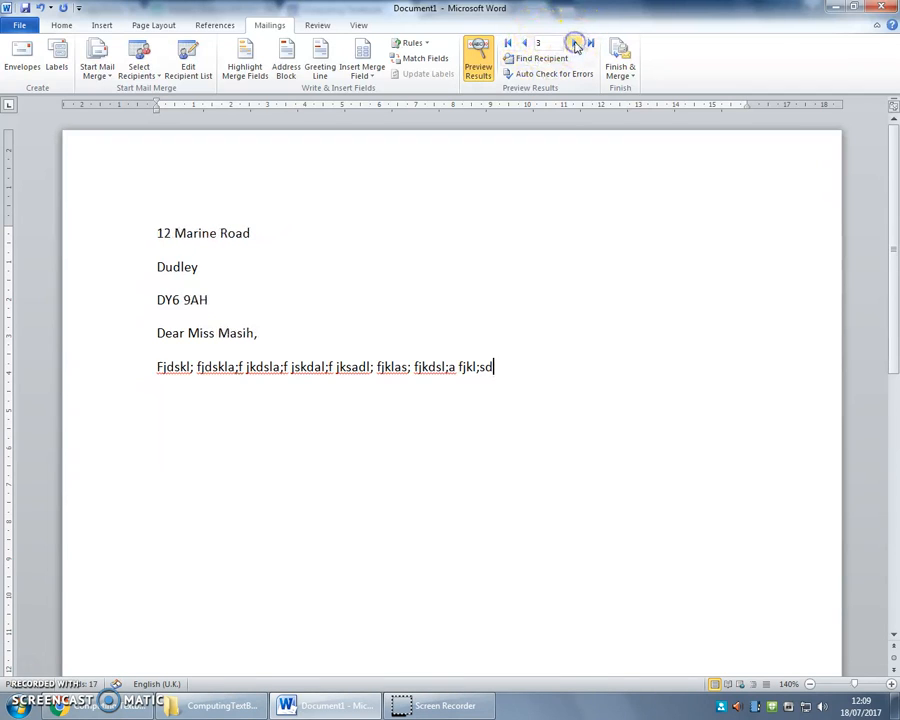
click(575, 43)
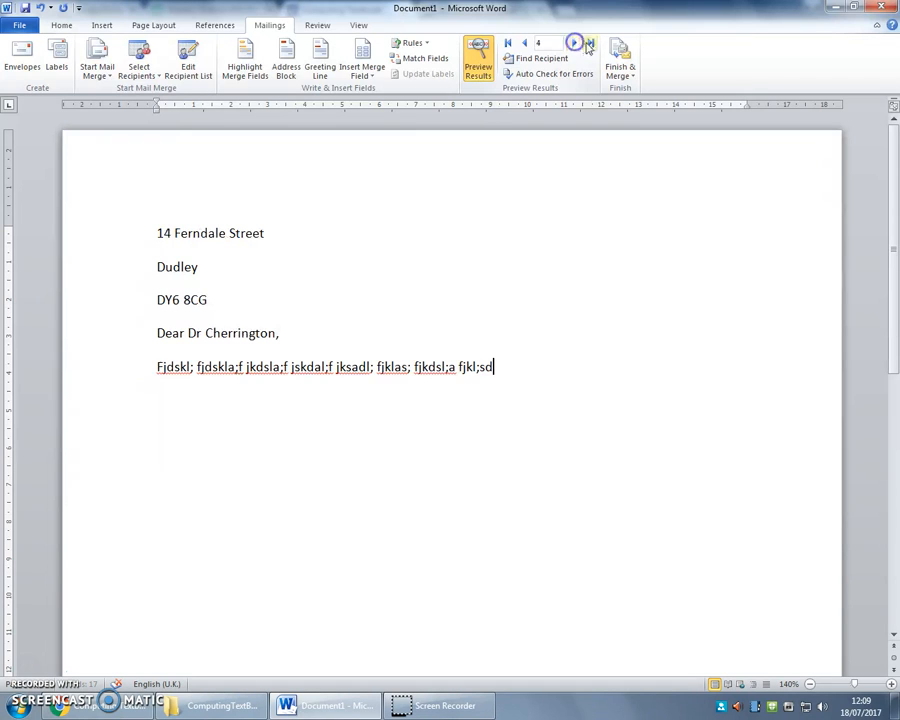
click(508, 43)
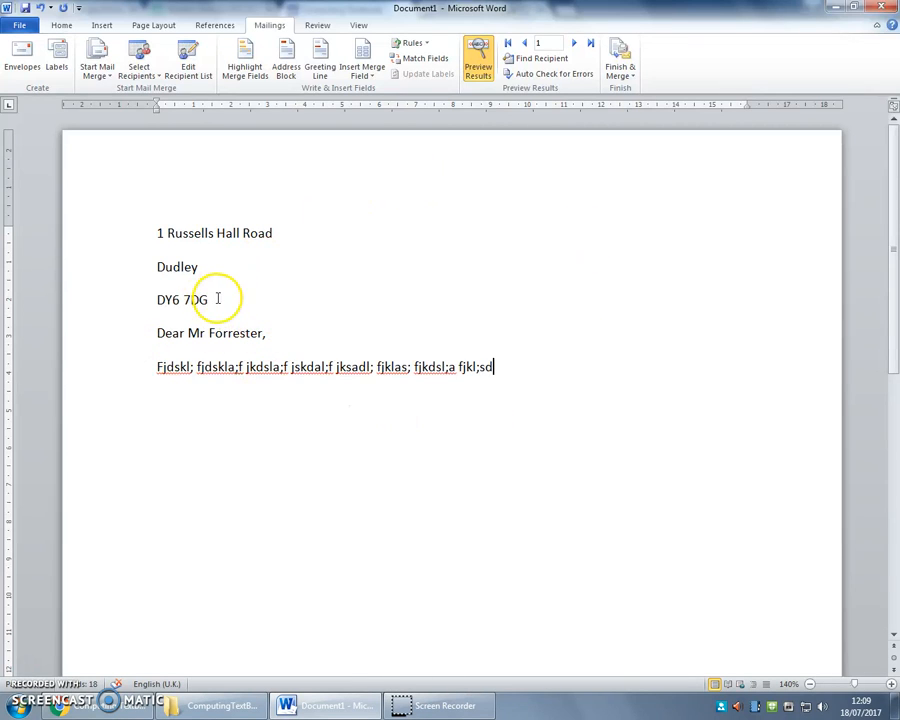
Make the three address lines bold and set their line spacing to 1.0.
drag(217, 299, 165, 251)
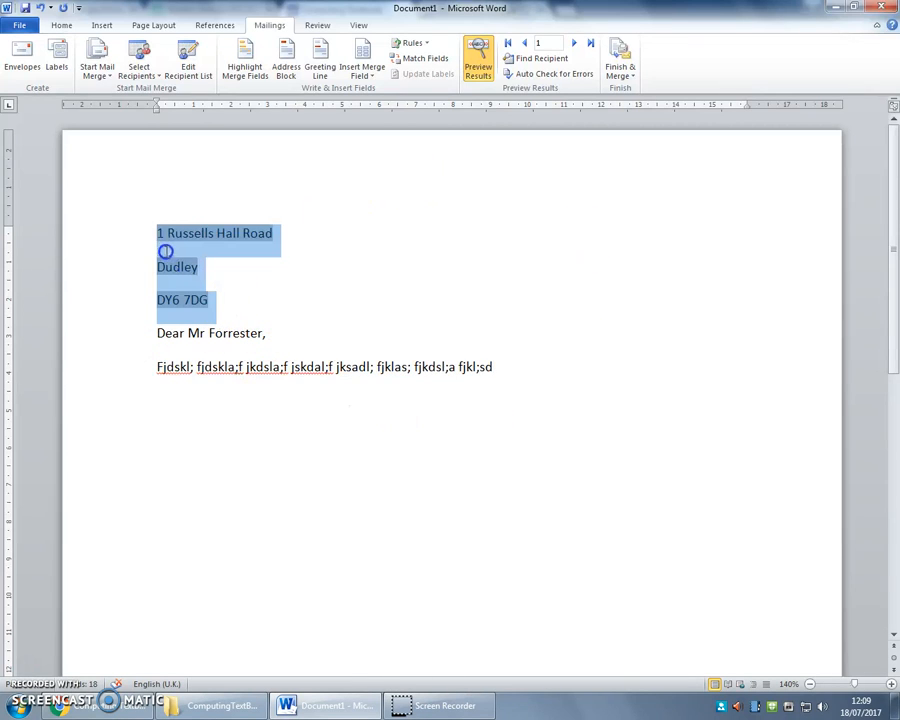
click(62, 25)
click(119, 69)
click(380, 69)
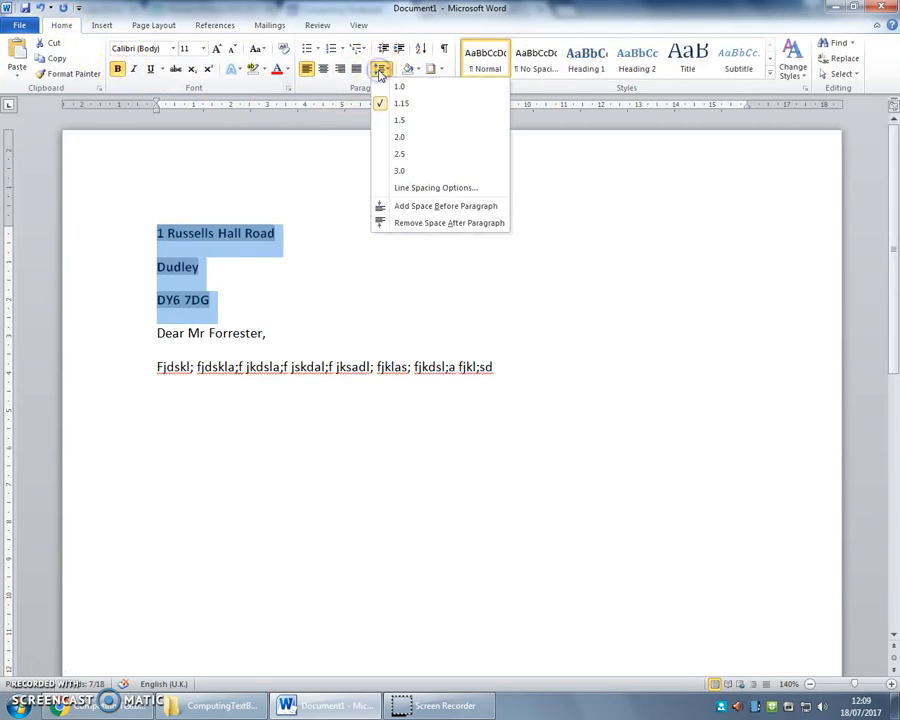
click(393, 86)
click(252, 296)
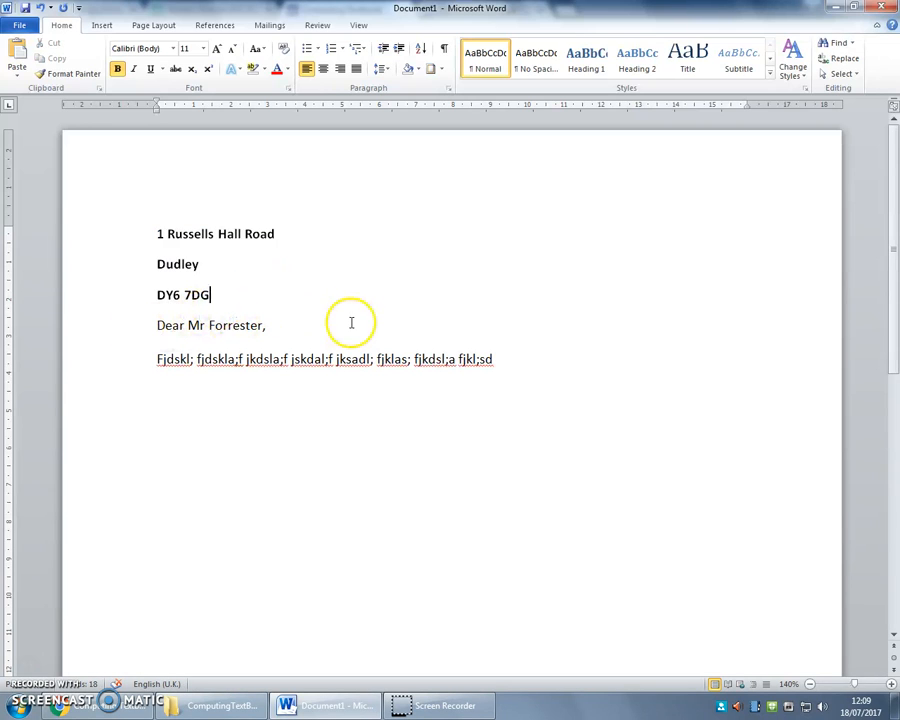
Check the address formatting in the preview of the following recipients' letters and return to the first record.
click(272, 26)
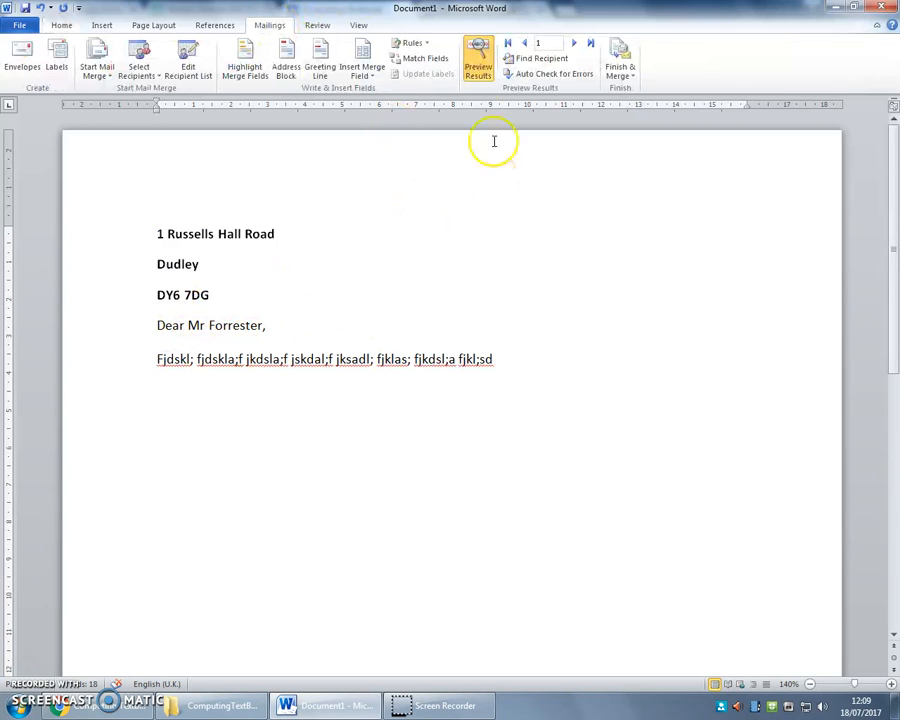
click(481, 60)
click(481, 60)
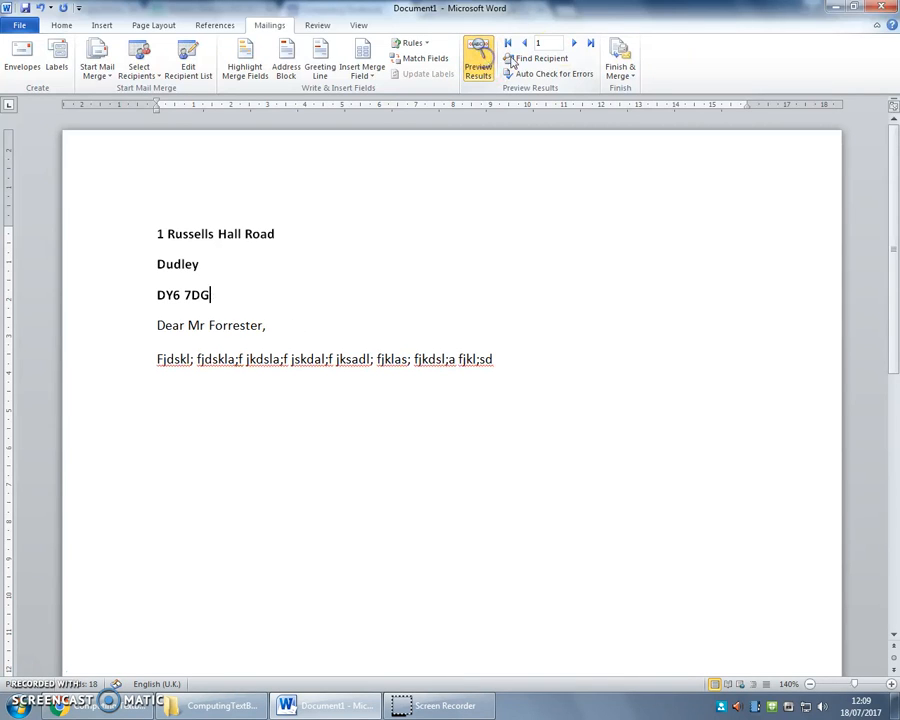
click(574, 42)
click(575, 40)
click(575, 40)
click(509, 45)
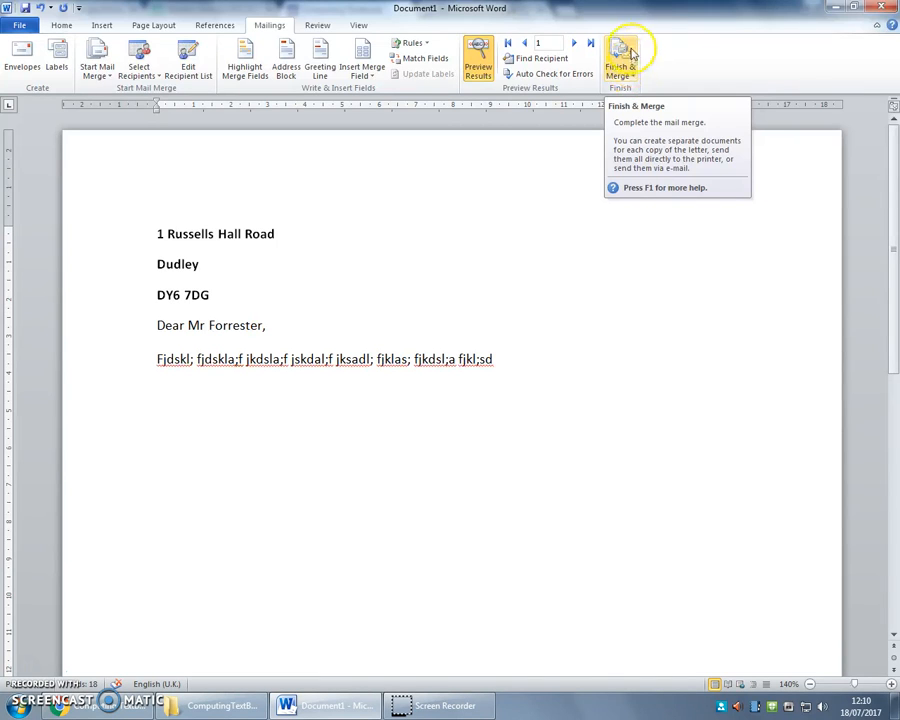
Finish the merge by generating editable individual letters for all records in a new document, and look through them.
click(621, 68)
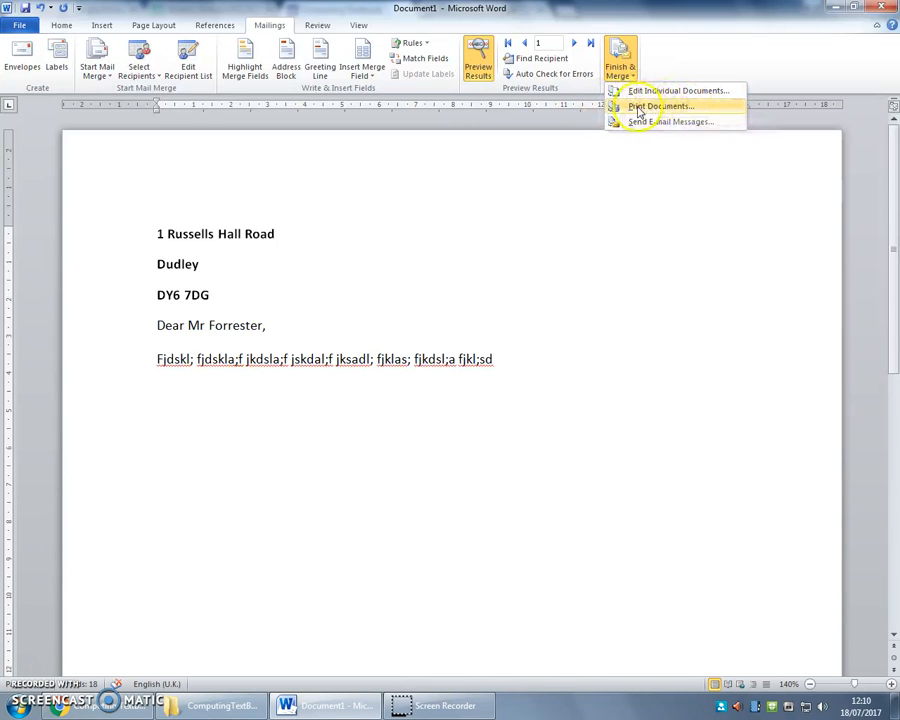
click(676, 107)
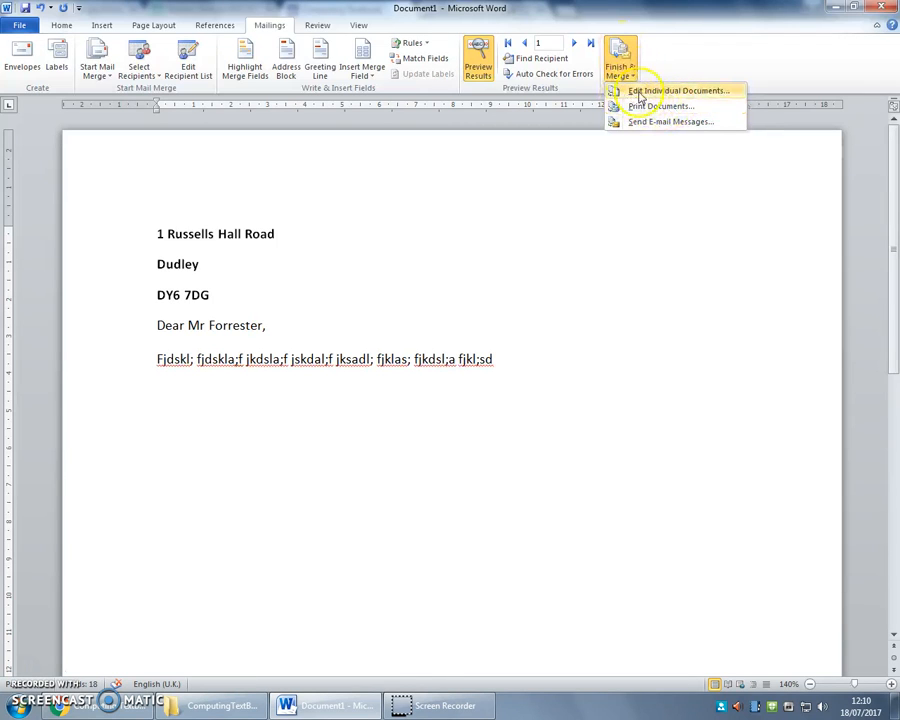
click(663, 91)
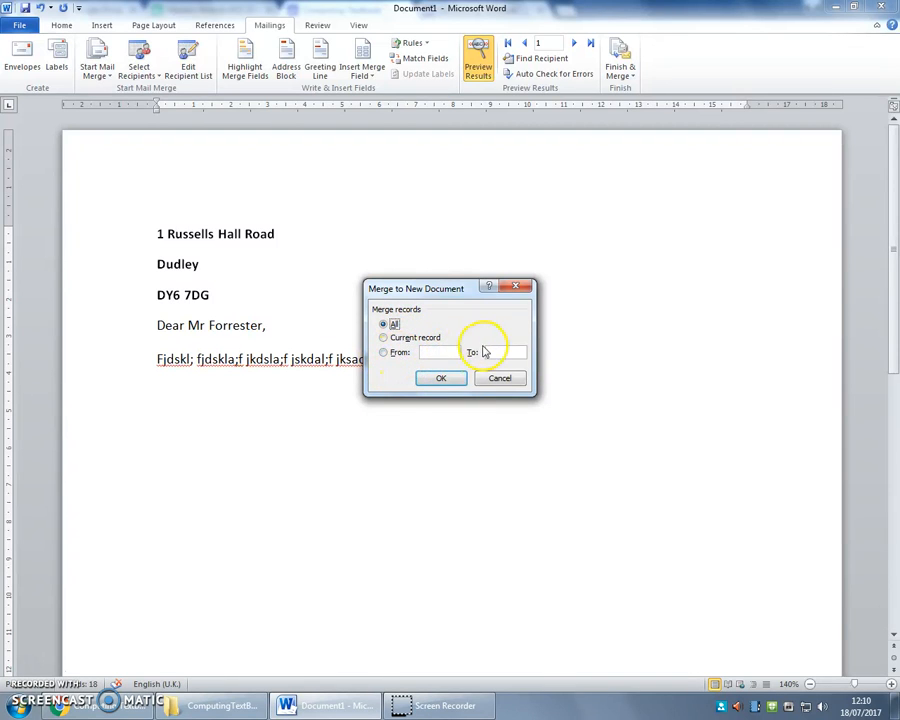
click(443, 379)
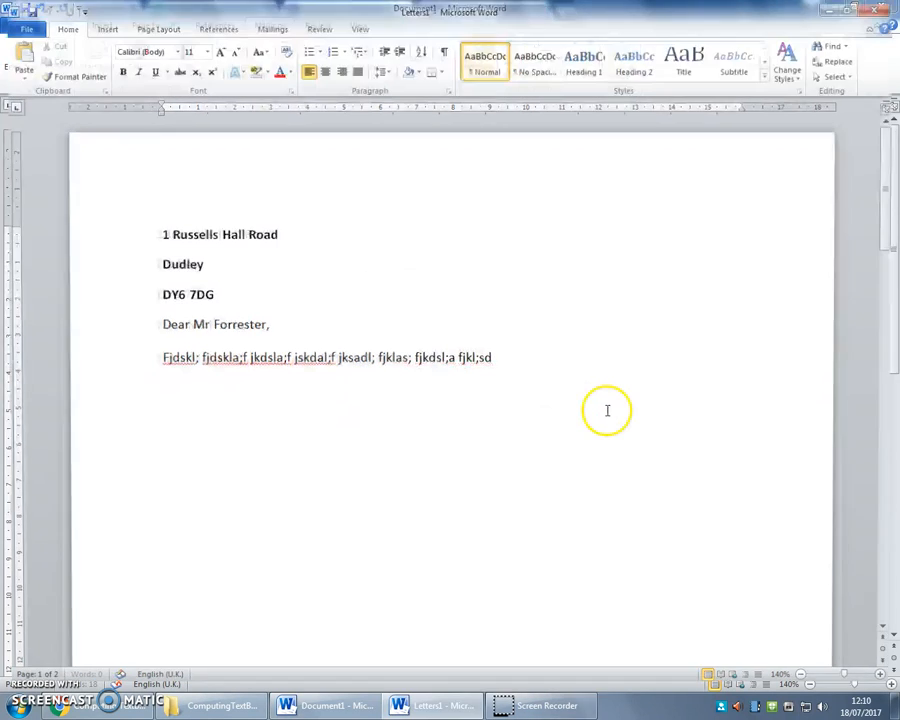
scroll(450, 400, down, 20)
scroll(305, 387, up, 20)
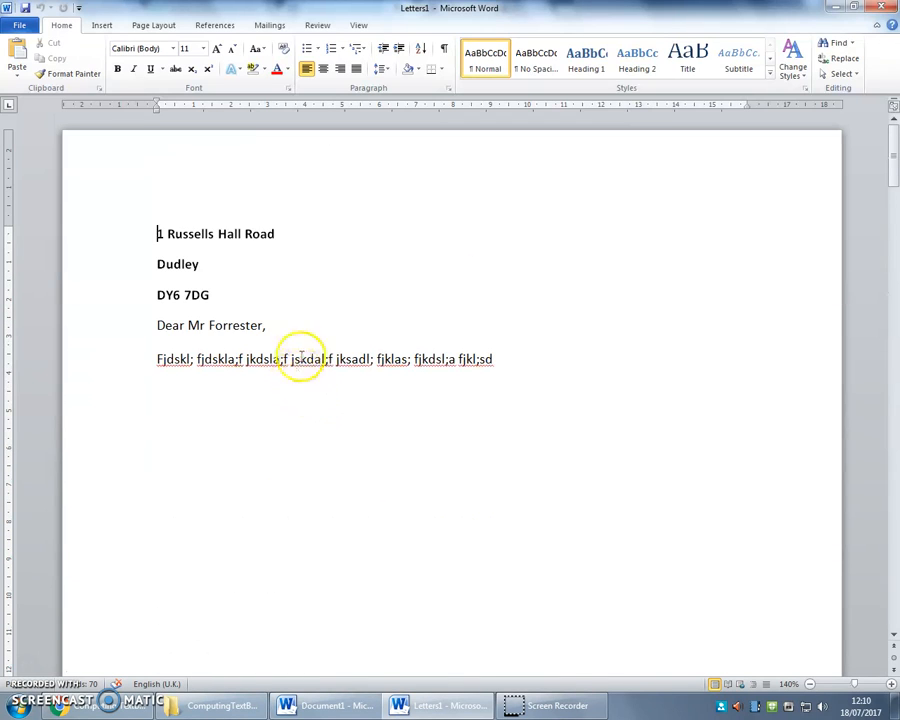